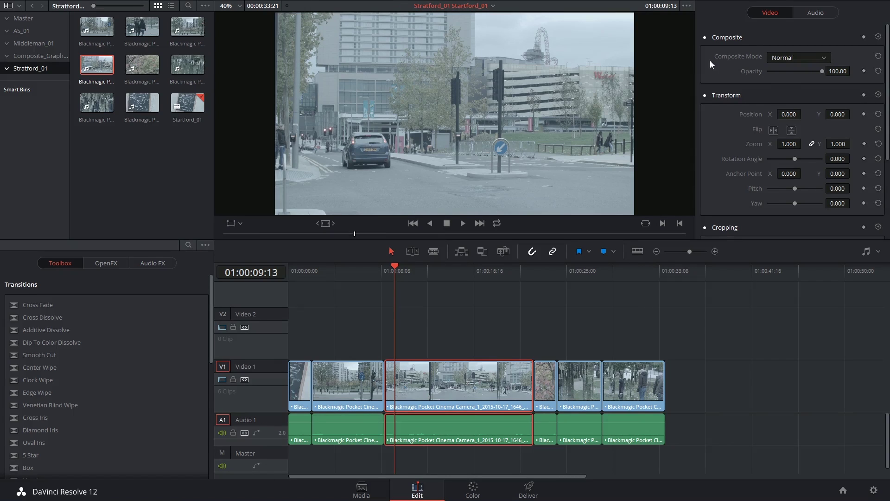
Check the street clip's composite mode list and leave it at Normal.
{"action": "left_click", "coordinate": [782, 57]}
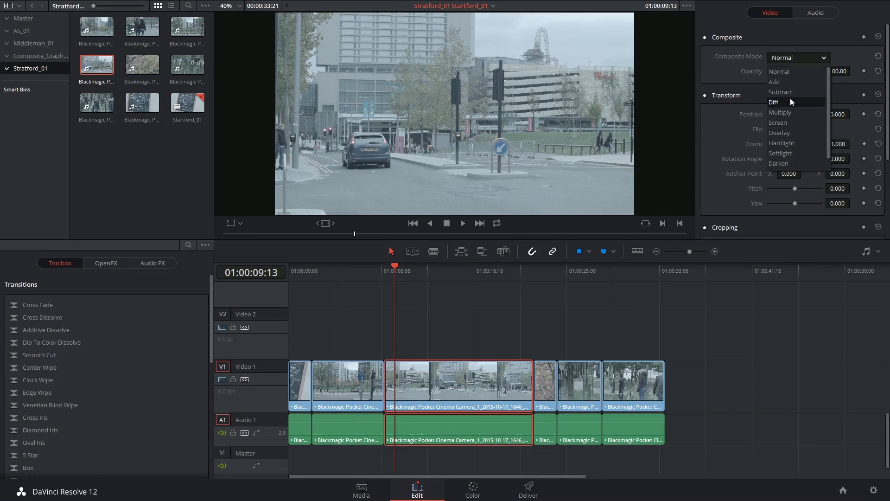
{"action": "scroll", "coordinate": [794, 115], "scroll_direction": "down", "scroll_amount": 1}
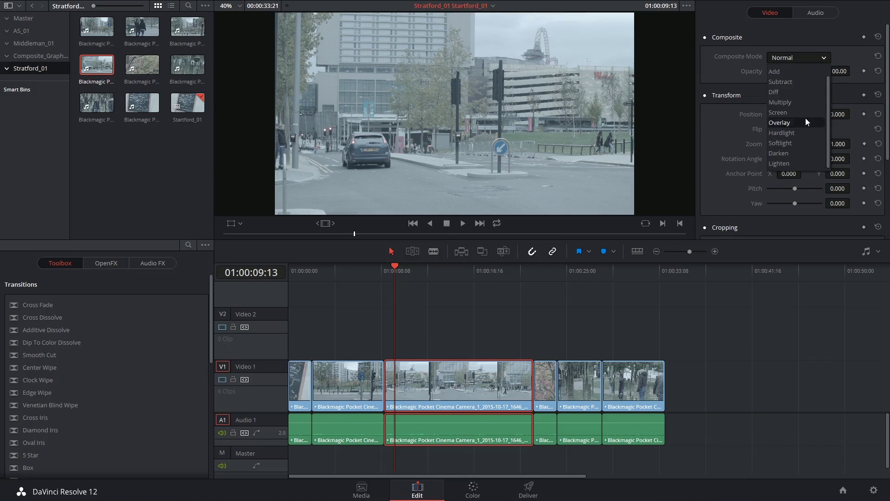
{"action": "scroll", "coordinate": [807, 121], "scroll_direction": "up", "scroll_amount": 1}
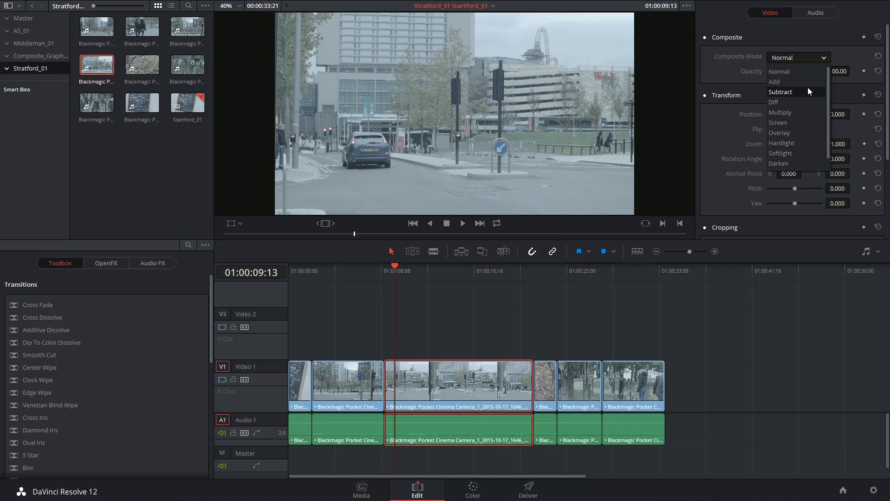
{"action": "left_click", "coordinate": [750, 79]}
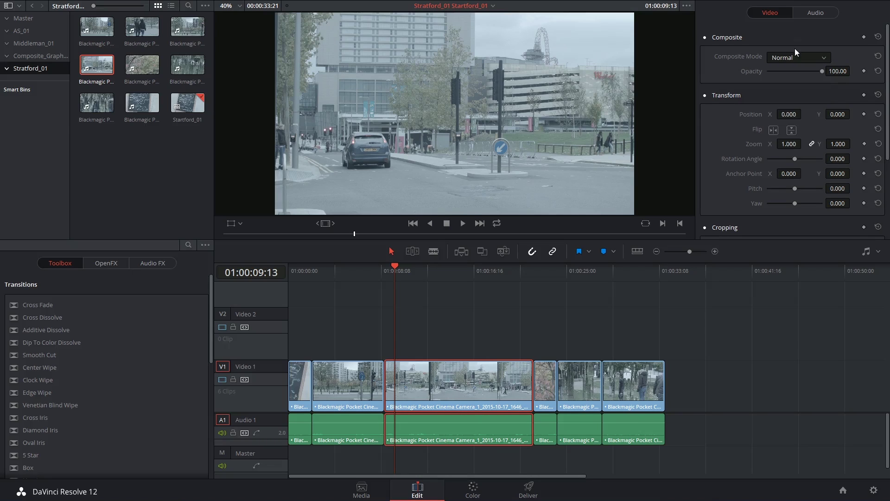
{"action": "left_click", "coordinate": [800, 58]}
{"action": "left_click", "coordinate": [733, 59]}
Place the stock tree clip on Video 2 above the middle street clip and select it.
{"action": "left_click_drag", "start_coordinate": [142, 64], "coordinate": [406, 347]}
{"action": "left_click_drag", "start_coordinate": [421, 274], "coordinate": [399, 273]}
{"action": "left_click", "coordinate": [402, 330]}
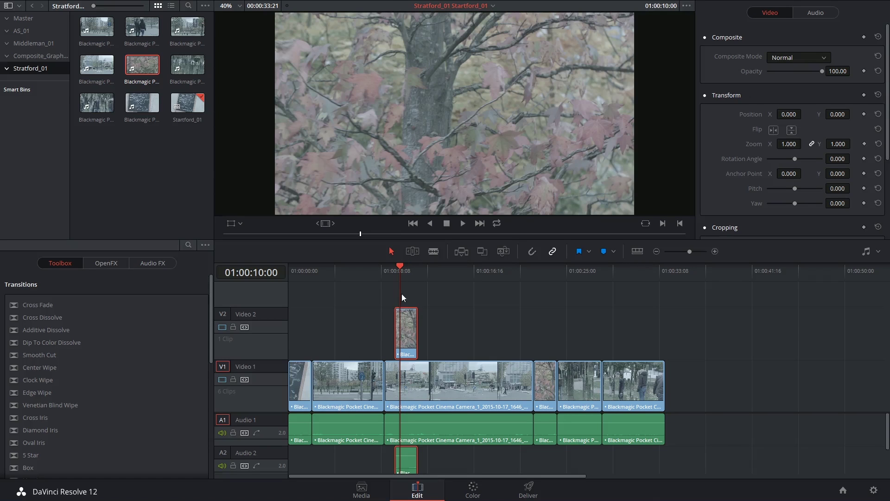
Try the Add, Subtract and Diff composite modes on the tree clip.
{"action": "left_click", "coordinate": [802, 57]}
{"action": "left_click", "coordinate": [783, 79]}
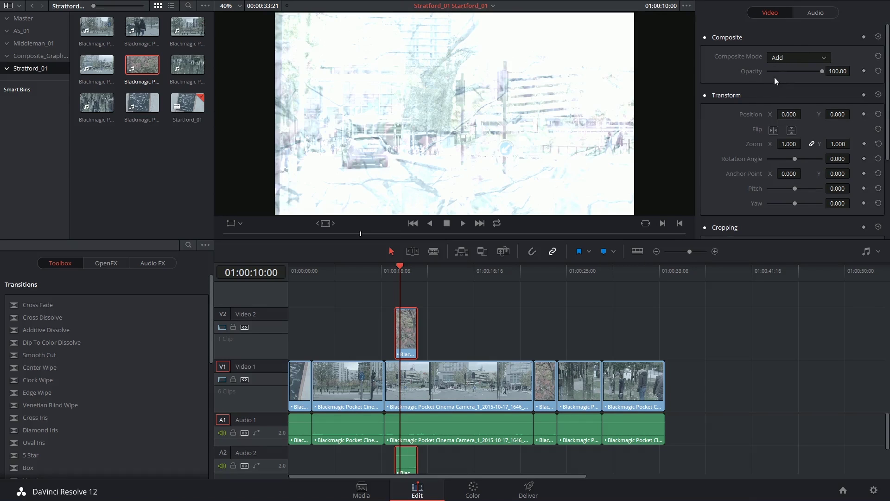
{"action": "left_click", "coordinate": [775, 58]}
{"action": "left_click", "coordinate": [780, 87]}
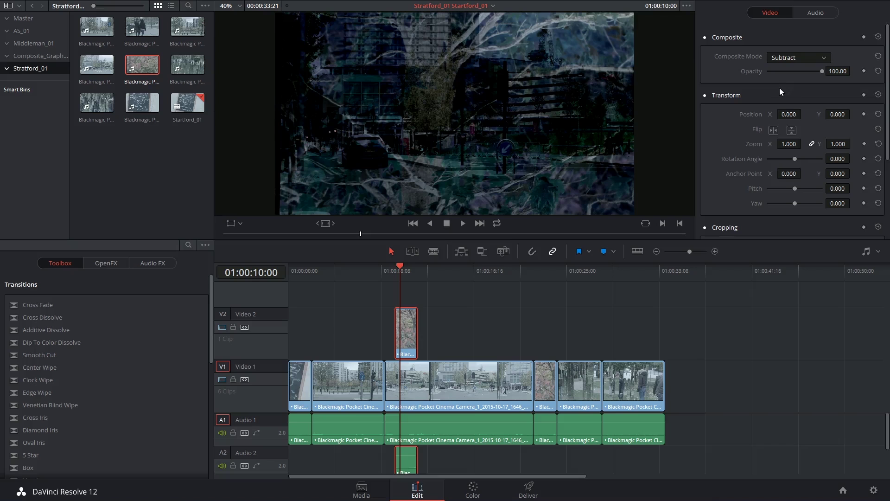
{"action": "mouse_move", "coordinate": [402, 269]}
{"action": "left_mouse_down"}
{"action": "mouse_move", "coordinate": [409, 271]}
{"action": "mouse_move", "coordinate": [402, 274]}
{"action": "left_mouse_up"}
{"action": "left_click", "coordinate": [775, 60]}
{"action": "left_click", "coordinate": [781, 97]}
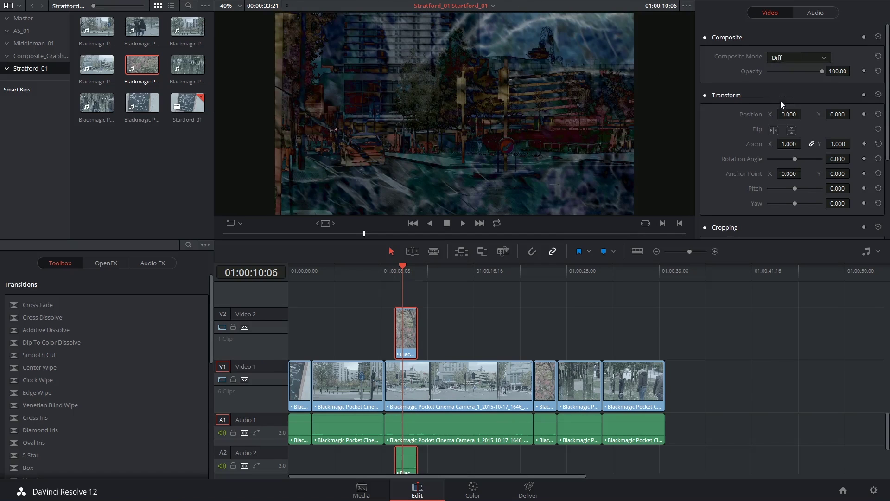
Try Multiply on the tree clip, then set its composite mode to Screen.
{"action": "left_click", "coordinate": [788, 59]}
{"action": "left_click", "coordinate": [782, 115]}
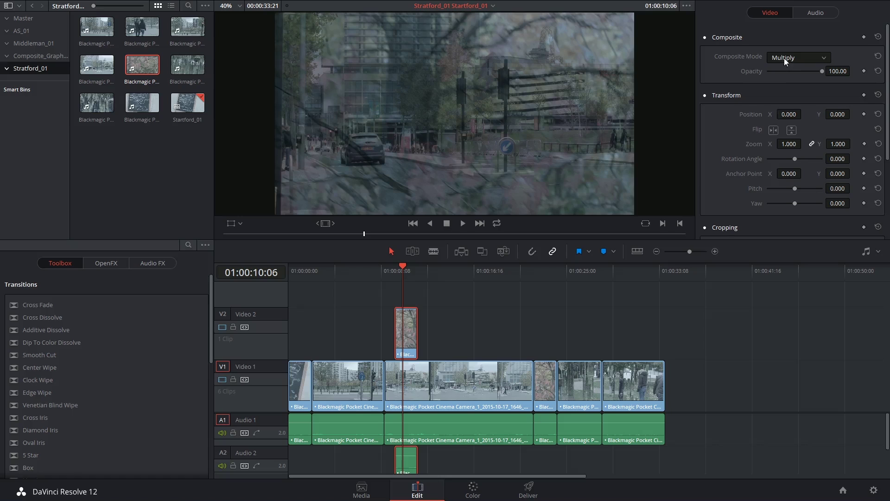
{"action": "key", "text": "Left"}
{"action": "key", "text": "Left"}
{"action": "key", "text": "Left"}
{"action": "left_click", "coordinate": [788, 58]}
{"action": "left_click", "coordinate": [779, 123]}
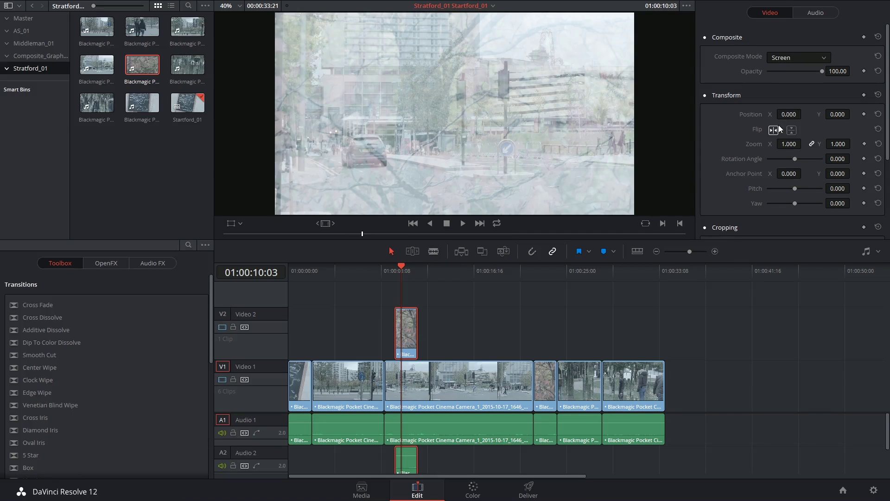
{"action": "left_click", "coordinate": [785, 58]}
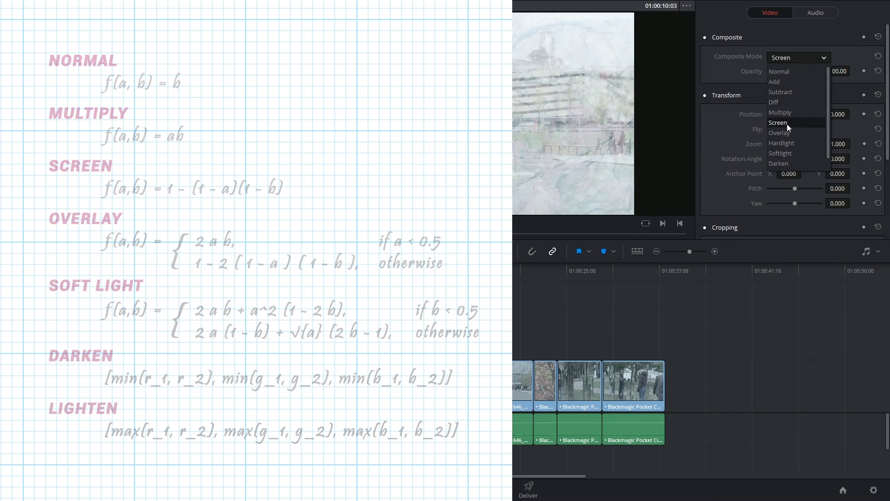
{"action": "left_click", "coordinate": [782, 143]}
{"action": "left_click", "coordinate": [797, 58]}
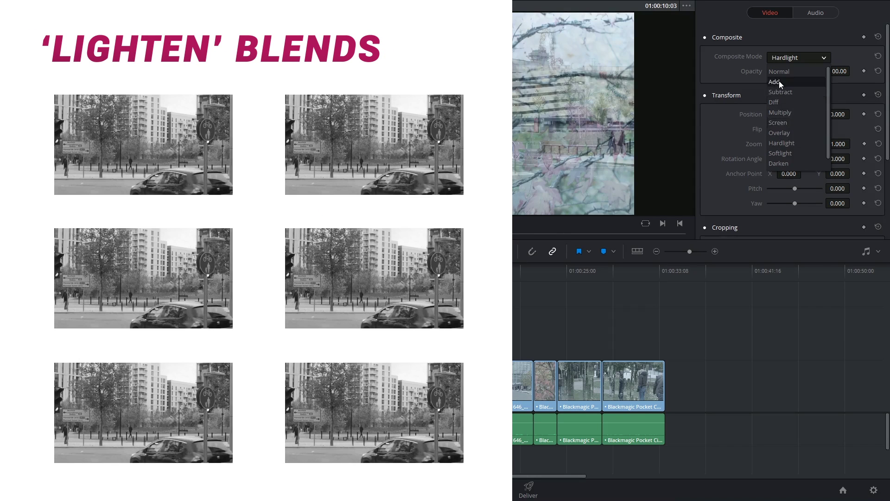
{"action": "left_click", "coordinate": [779, 81]}
{"action": "left_click", "coordinate": [794, 58]}
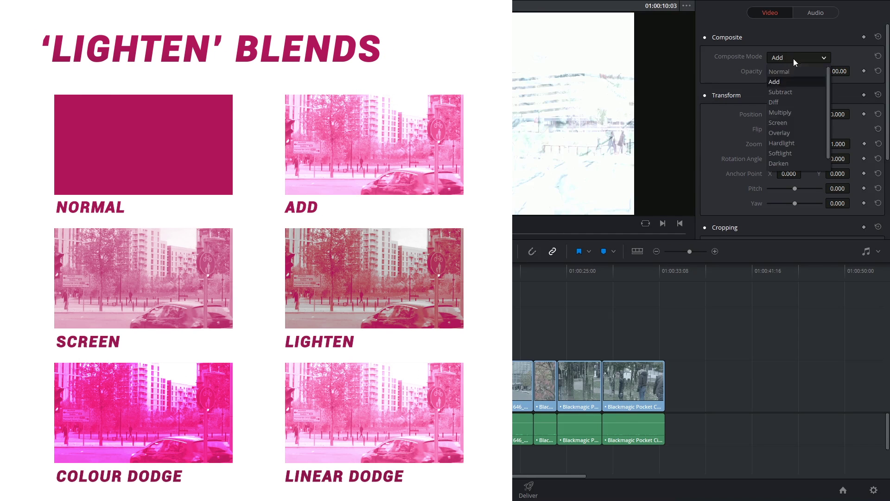
{"action": "left_click", "coordinate": [787, 122]}
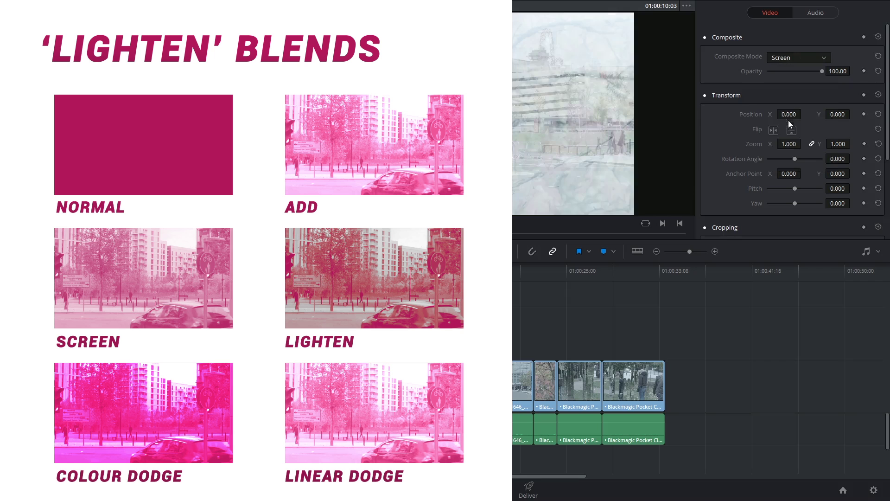
{"action": "left_click", "coordinate": [791, 59]}
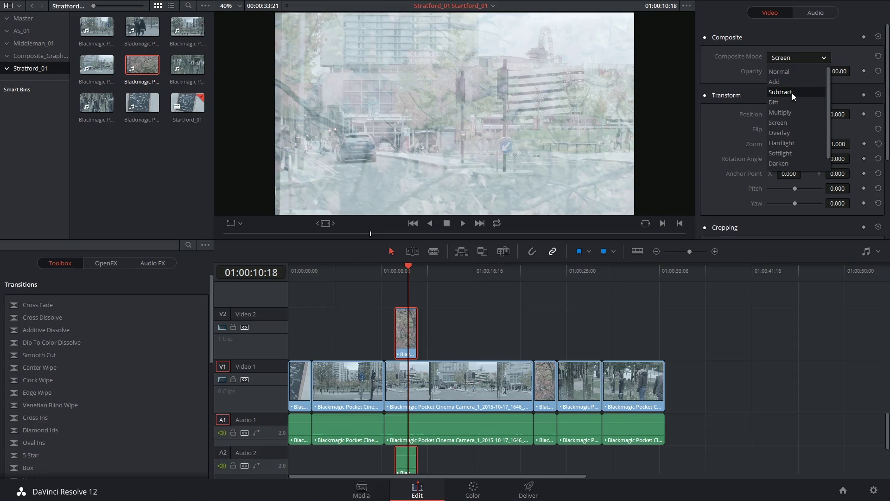
Set the tree clip to Overlay and scrub around 01:00:10:07–01:00:10:16 to review it.
{"action": "left_click", "coordinate": [793, 132]}
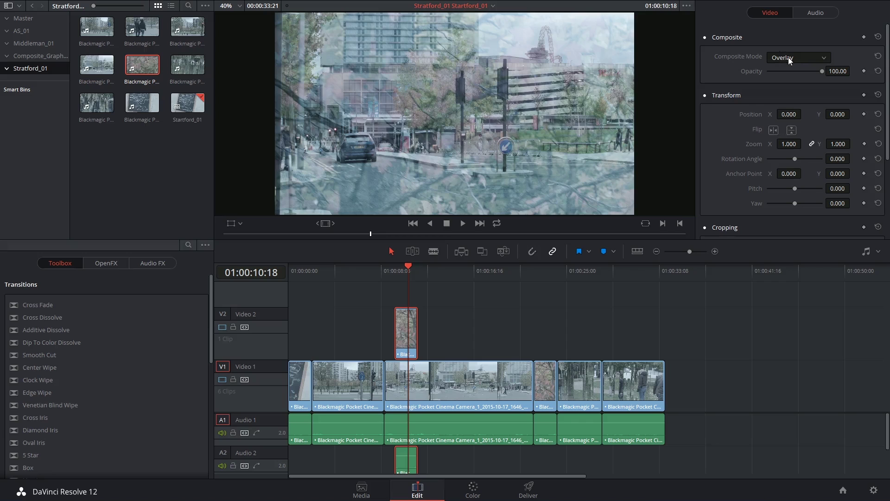
{"action": "left_click", "coordinate": [402, 279]}
{"action": "left_click_drag", "start_coordinate": [403, 279], "coordinate": [397, 270]}
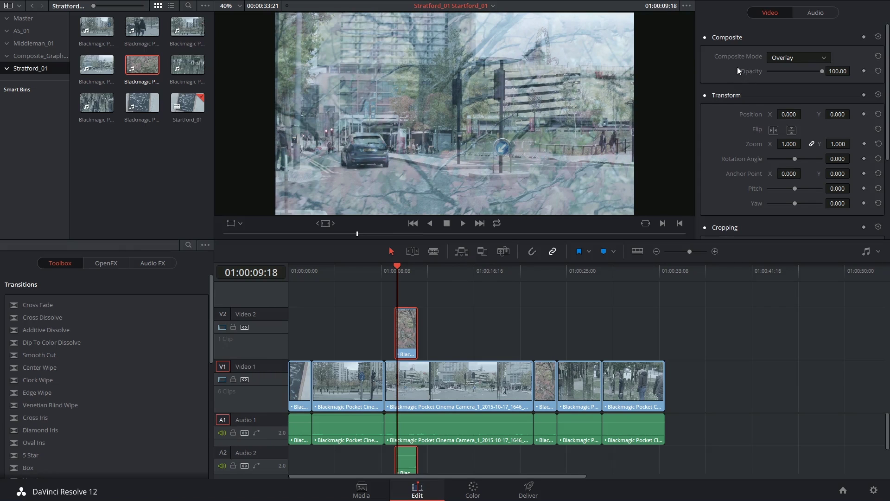
{"action": "left_click", "coordinate": [408, 274]}
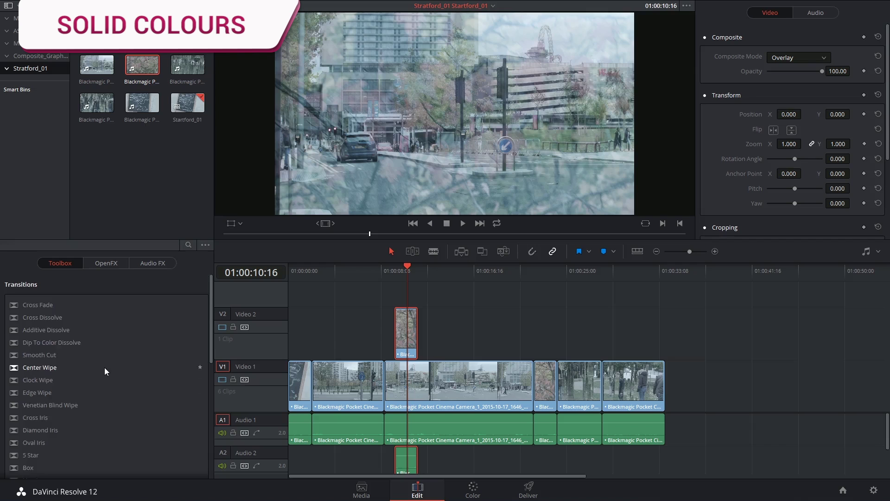
Add a Solid Color generator on Video 2 after the tree clip and shorten its end.
{"action": "scroll", "coordinate": [104, 367], "scroll_direction": "down", "scroll_amount": 4}
{"action": "scroll", "coordinate": [104, 367], "scroll_direction": "down", "scroll_amount": 5}
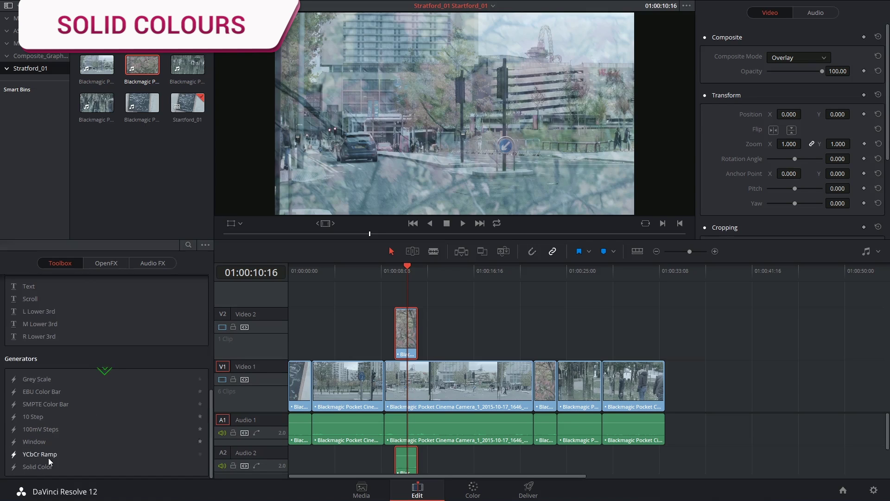
{"action": "left_click_drag", "start_coordinate": [27, 468], "coordinate": [520, 333]}
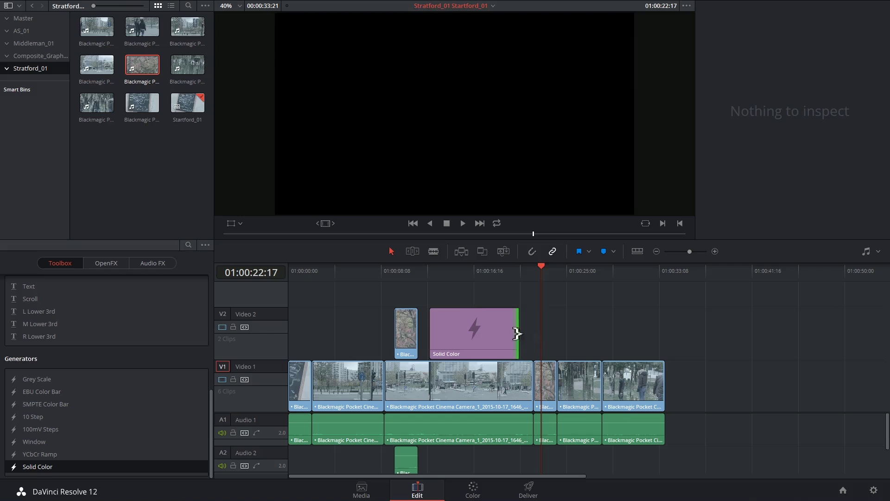
{"action": "left_click", "coordinate": [474, 288]}
Select the solid colour clip and set its colour to teal.
{"action": "left_click", "coordinate": [480, 345]}
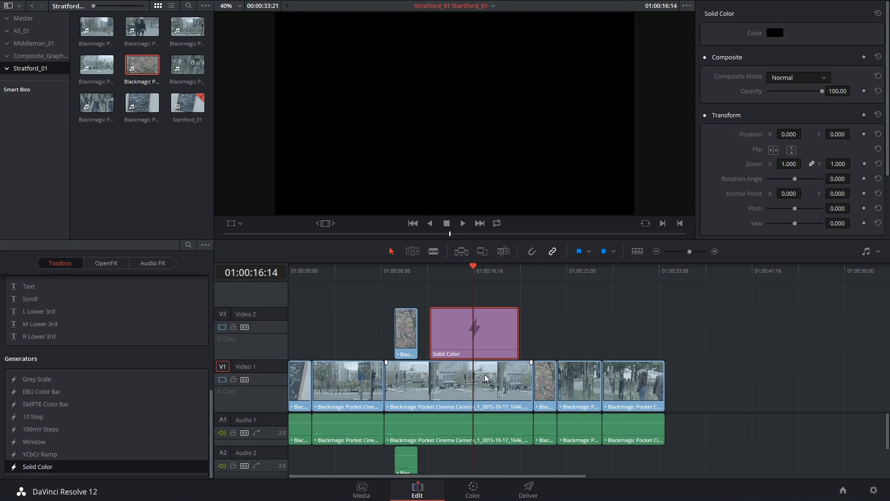
{"action": "left_click", "coordinate": [775, 32]}
{"action": "left_click_drag", "start_coordinate": [471, 126], "coordinate": [490, 84]}
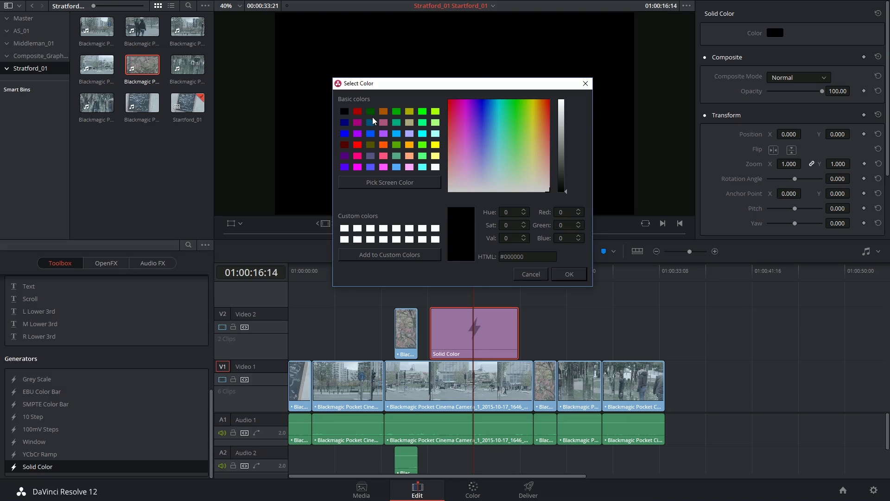
{"action": "left_click", "coordinate": [396, 122]}
Confirm the teal colour and cycle the solid through Add, Subtract, Diff, Multiply and Screen.
{"action": "left_click", "coordinate": [570, 274]}
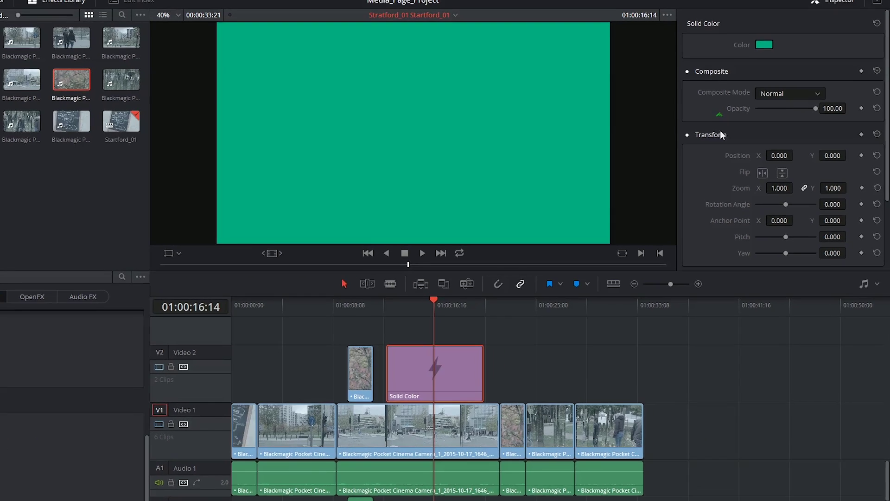
{"action": "left_click", "coordinate": [811, 77]}
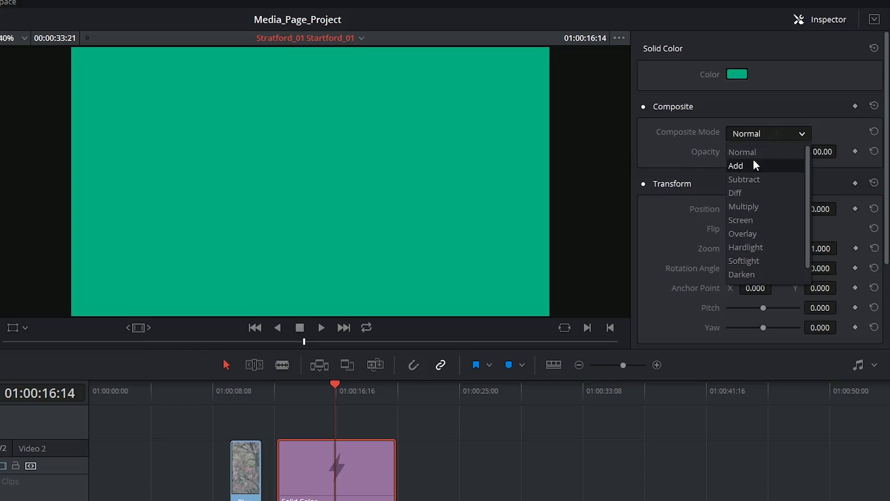
{"action": "left_click", "coordinate": [783, 104]}
{"action": "left_click", "coordinate": [748, 145]}
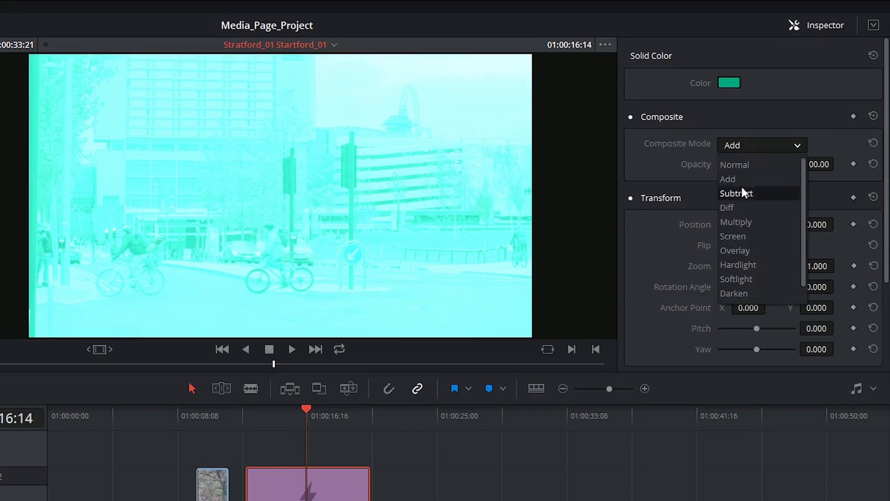
{"action": "left_click", "coordinate": [741, 192]}
{"action": "left_click", "coordinate": [742, 145]}
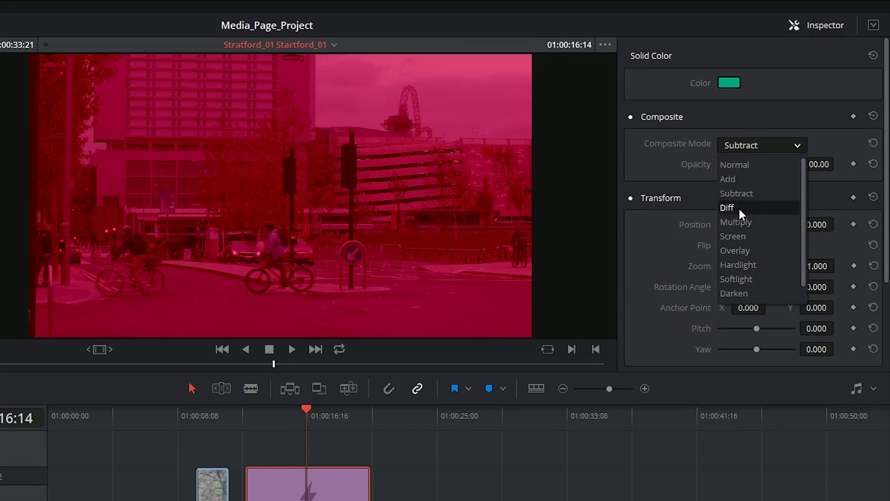
{"action": "left_click", "coordinate": [738, 207]}
{"action": "left_click", "coordinate": [737, 147]}
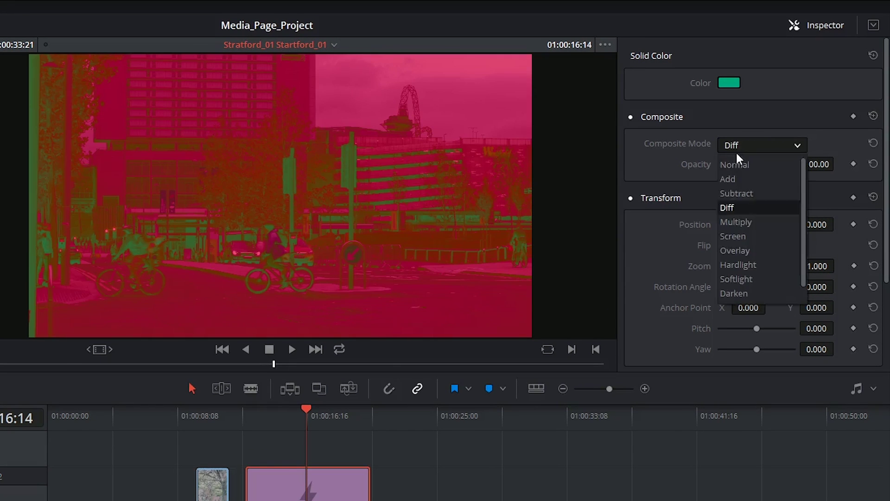
{"action": "left_click", "coordinate": [738, 225]}
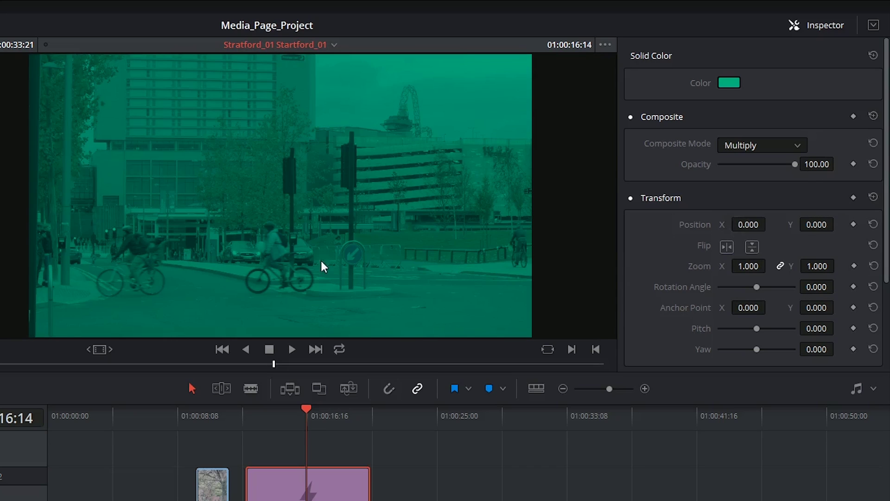
{"action": "left_click", "coordinate": [743, 144]}
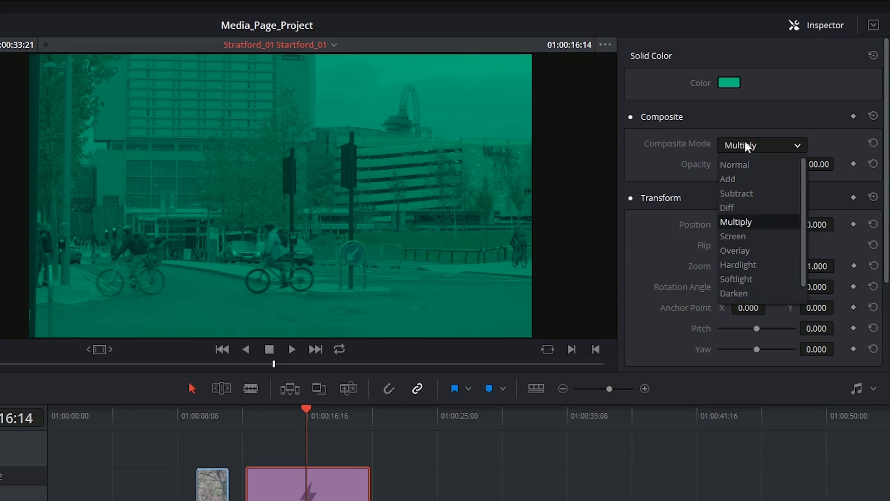
{"action": "left_click", "coordinate": [739, 234]}
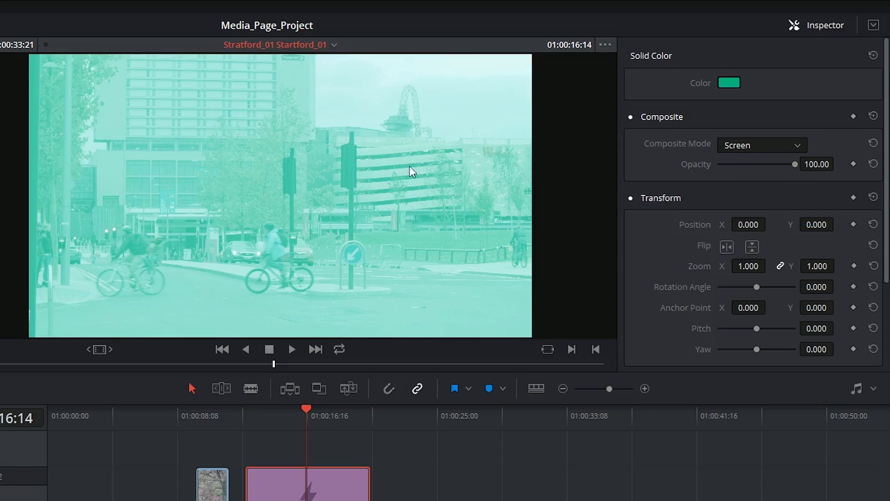
Try Softlight and Darken on the solid colour, then lower its opacity.
{"action": "left_click", "coordinate": [750, 144]}
{"action": "left_click", "coordinate": [760, 275]}
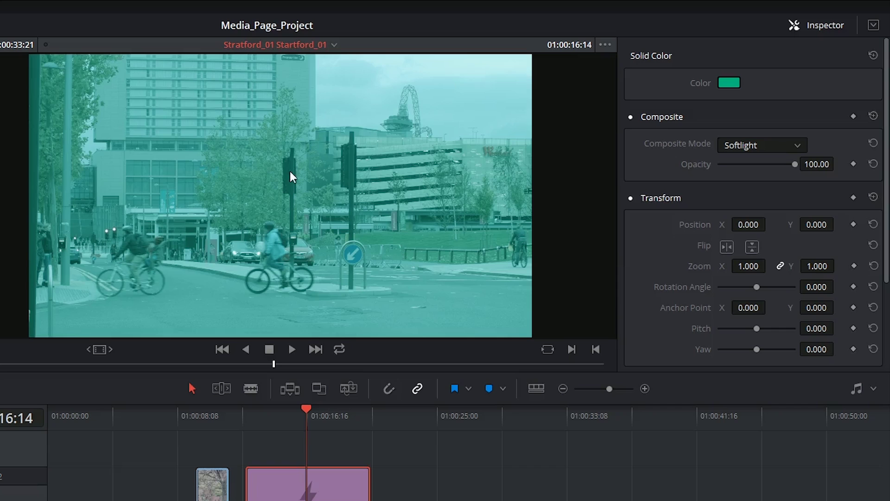
{"action": "left_click", "coordinate": [754, 145]}
{"action": "left_click", "coordinate": [751, 286]}
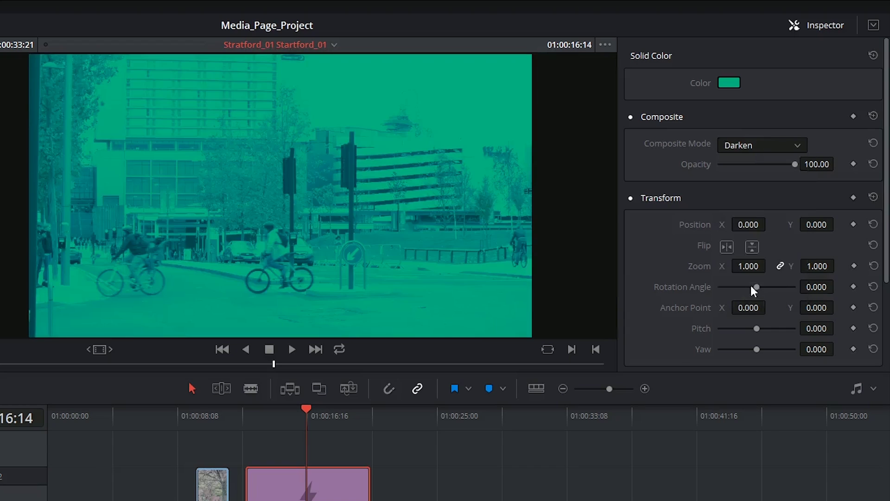
{"action": "left_click", "coordinate": [751, 145]}
{"action": "left_click", "coordinate": [752, 280]}
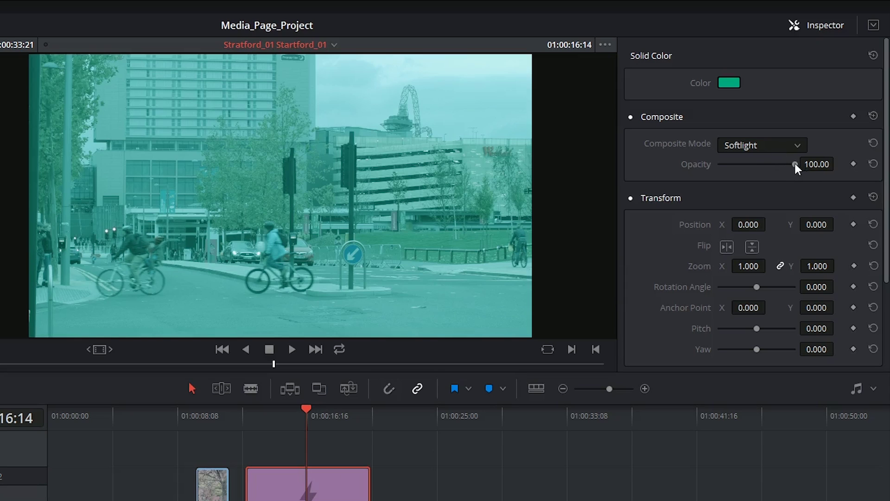
{"action": "left_click_drag", "start_coordinate": [794, 164], "coordinate": [744, 172]}
Switch the solid colour's composite mode to Screen and reselect the clip.
{"action": "left_click", "coordinate": [763, 145]}
{"action": "left_click", "coordinate": [765, 230]}
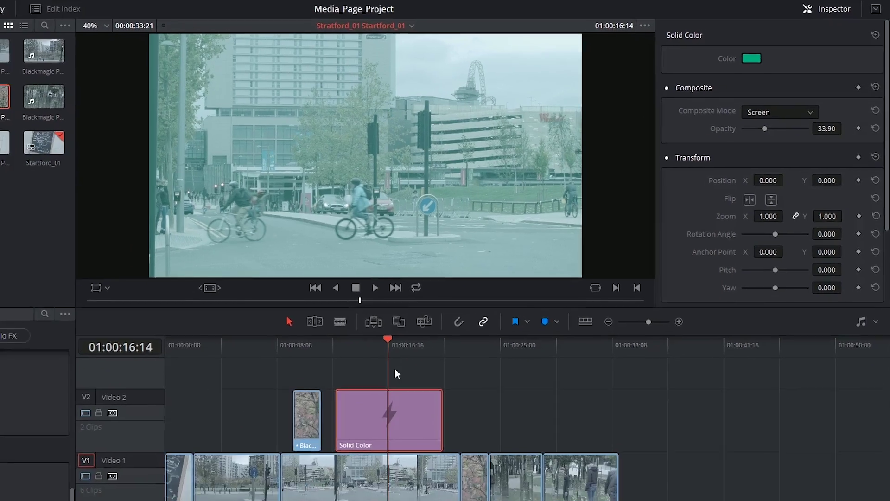
{"action": "left_click", "coordinate": [314, 449]}
{"action": "left_click", "coordinate": [333, 494]}
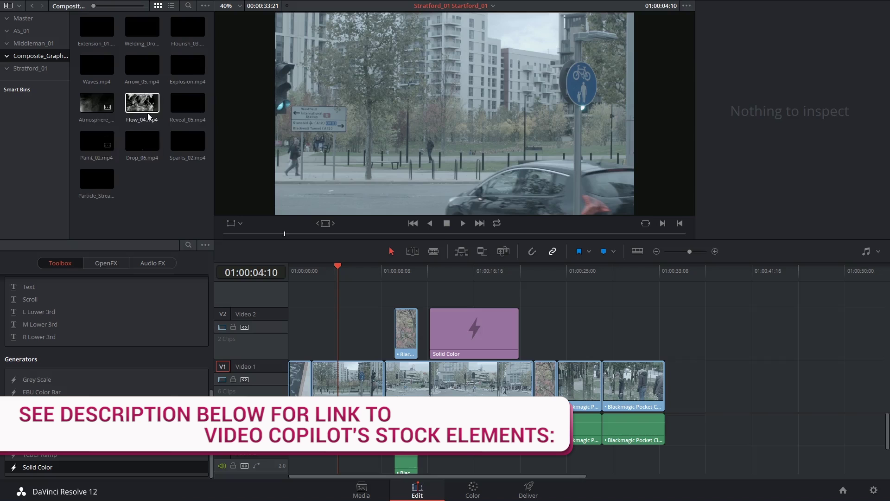
Mark an In/Out section of Atmosphere_06.mp4 and place it on Video 2.
{"action": "left_click", "coordinate": [97, 106]}
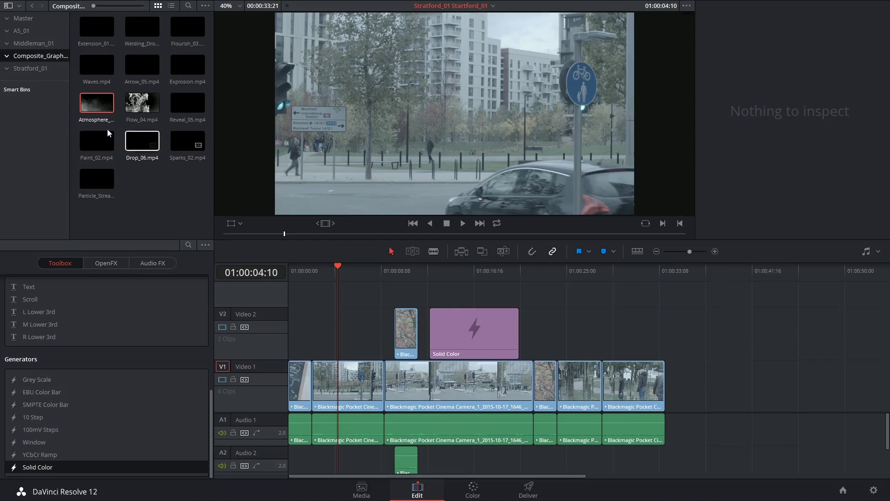
{"action": "double_click", "coordinate": [106, 106]}
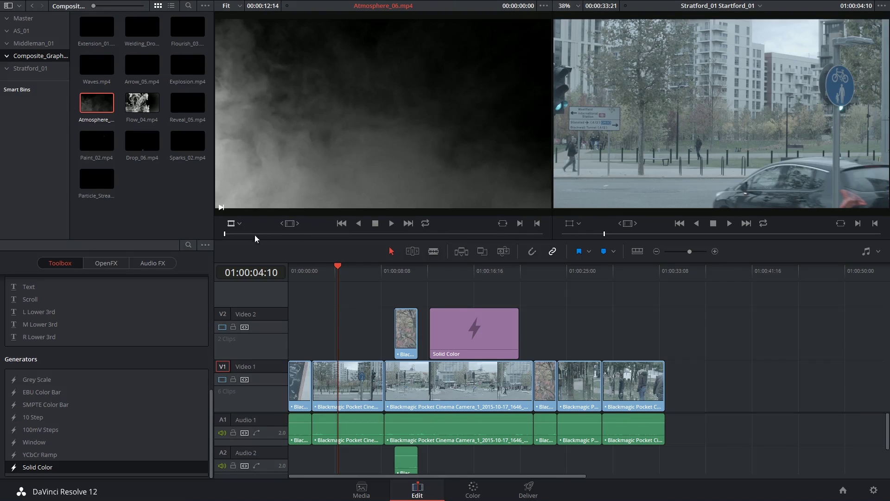
{"action": "left_click_drag", "start_coordinate": [255, 234], "coordinate": [284, 234]}
{"action": "key", "text": "i"}
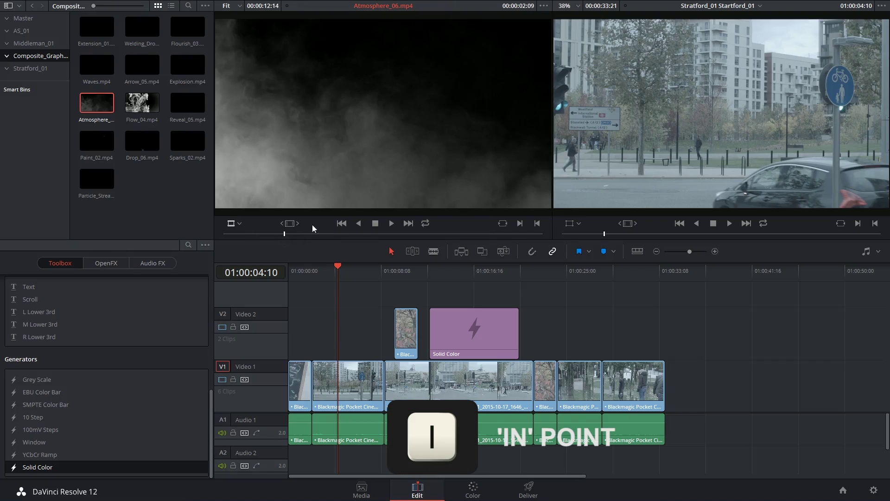
{"action": "key", "text": "o"}
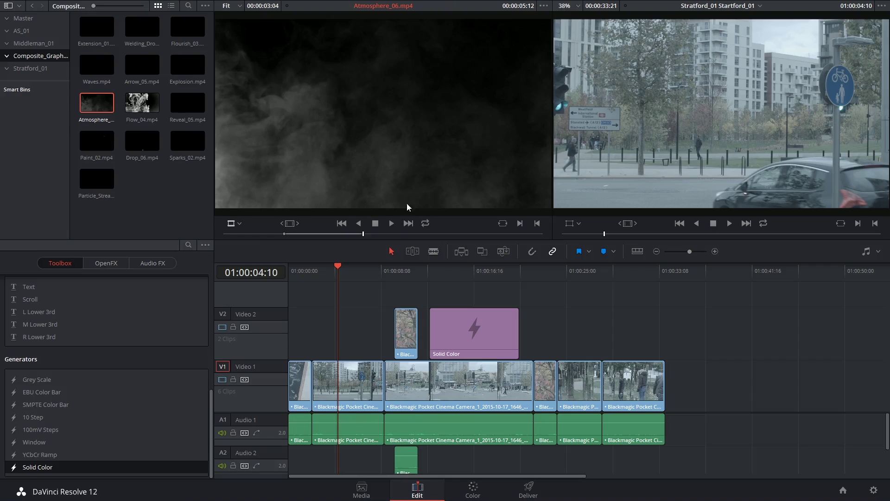
{"action": "left_click_drag", "start_coordinate": [488, 219], "coordinate": [345, 331]}
{"action": "mouse_move", "coordinate": [343, 272]}
{"action": "left_mouse_down"}
{"action": "mouse_move", "coordinate": [363, 272]}
{"action": "mouse_move", "coordinate": [346, 277]}
{"action": "left_mouse_up"}
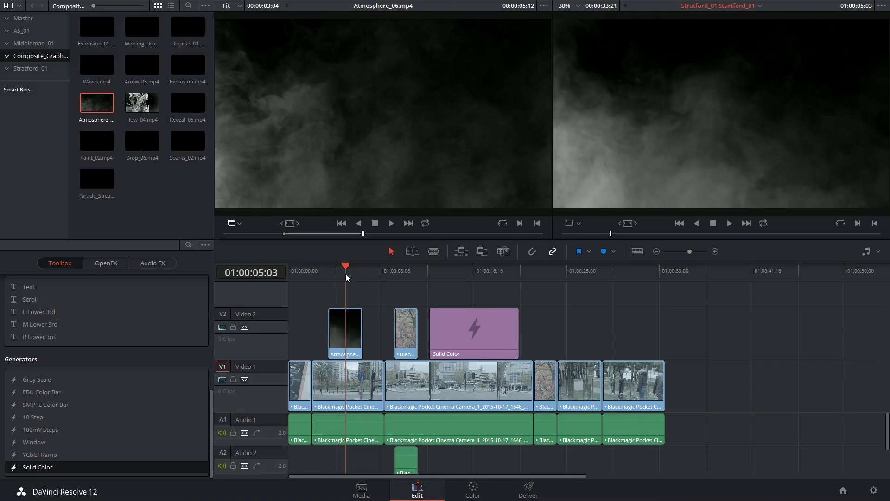
Select the Atmosphere clip and set its composite mode to Add, then Screen.
{"action": "left_click", "coordinate": [356, 330]}
{"action": "left_click", "coordinate": [875, 4]}
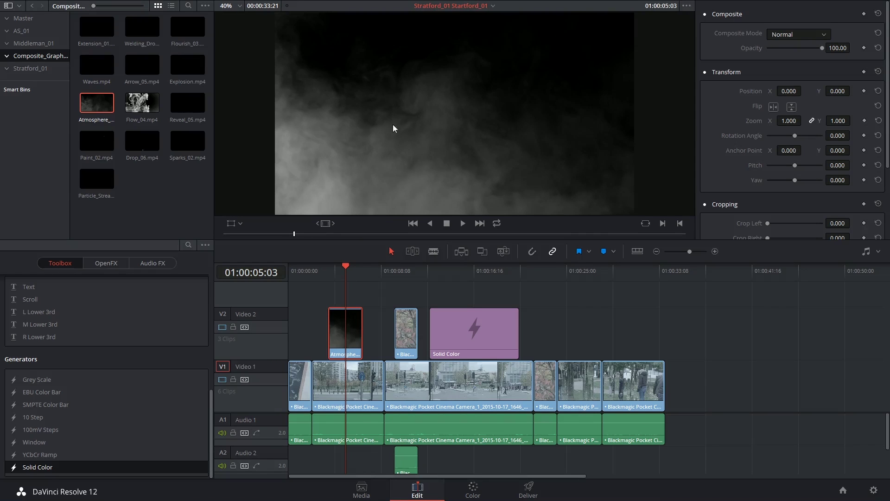
{"action": "left_click", "coordinate": [796, 34]}
{"action": "left_click", "coordinate": [791, 61]}
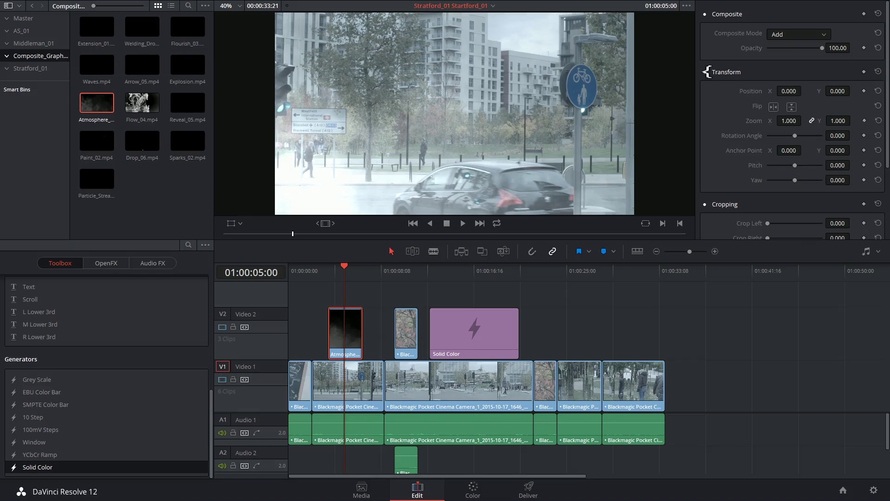
{"action": "left_click", "coordinate": [821, 33]}
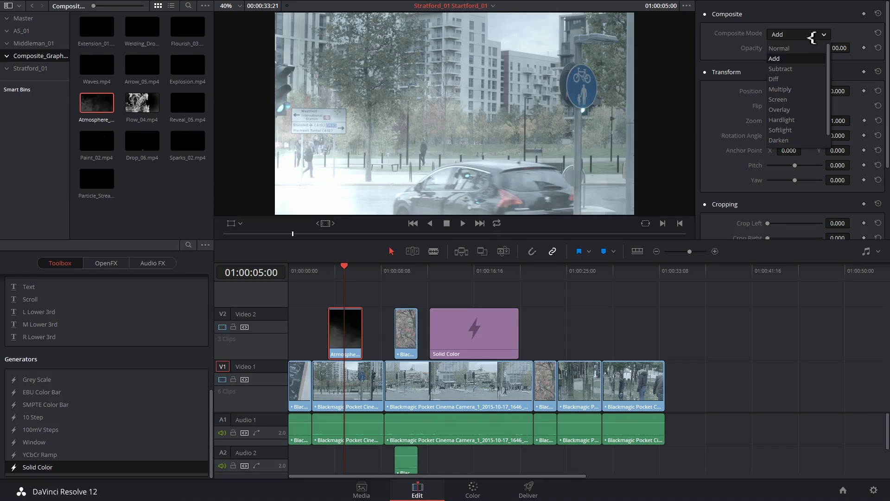
{"action": "left_click", "coordinate": [790, 98]}
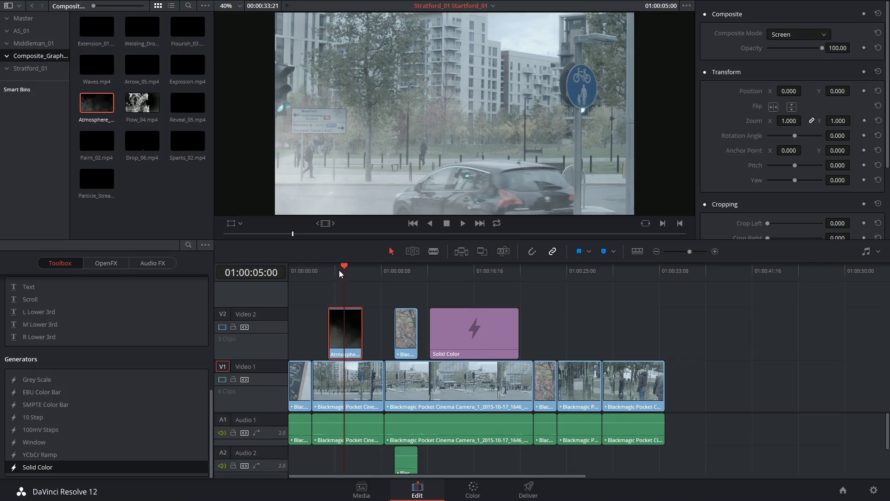
Play back the smoke composite and toggle Video 2 off and on to compare.
{"action": "left_click_drag", "start_coordinate": [336, 279], "coordinate": [332, 279]}
{"action": "key", "text": "space"}
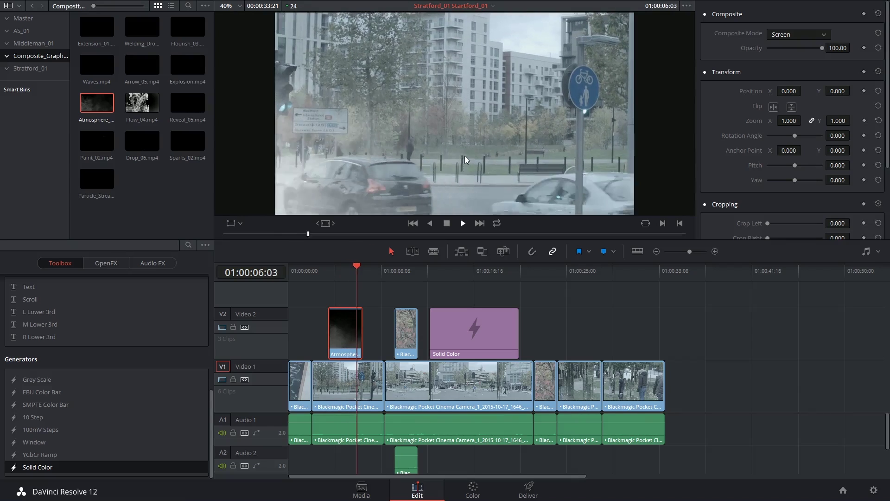
{"action": "key", "text": "ctrl+z"}
{"action": "key", "text": "space"}
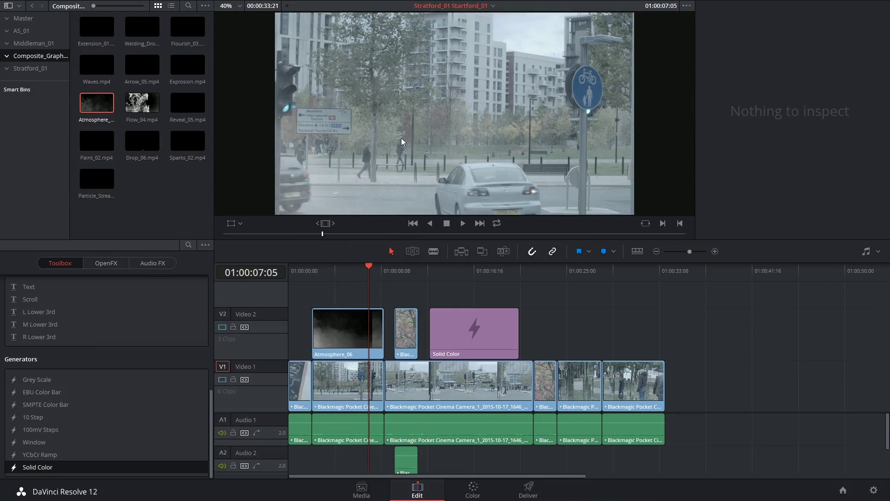
{"action": "left_click", "coordinate": [223, 328]}
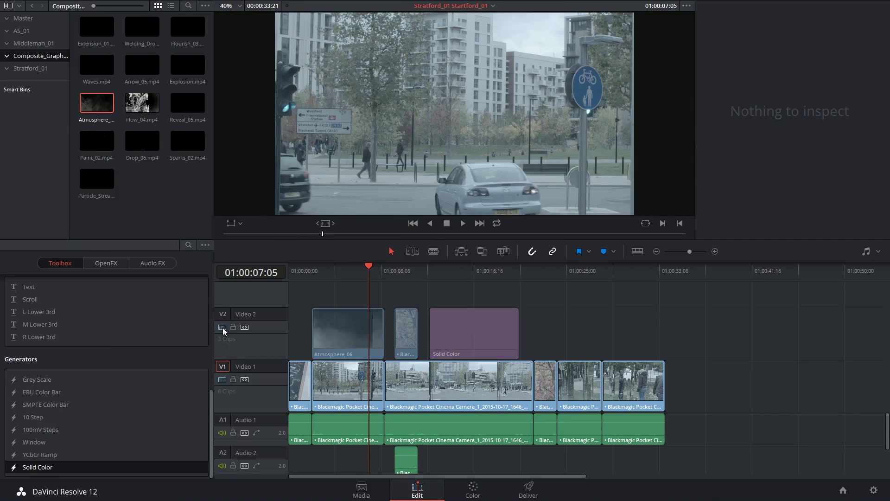
{"action": "left_click", "coordinate": [222, 328]}
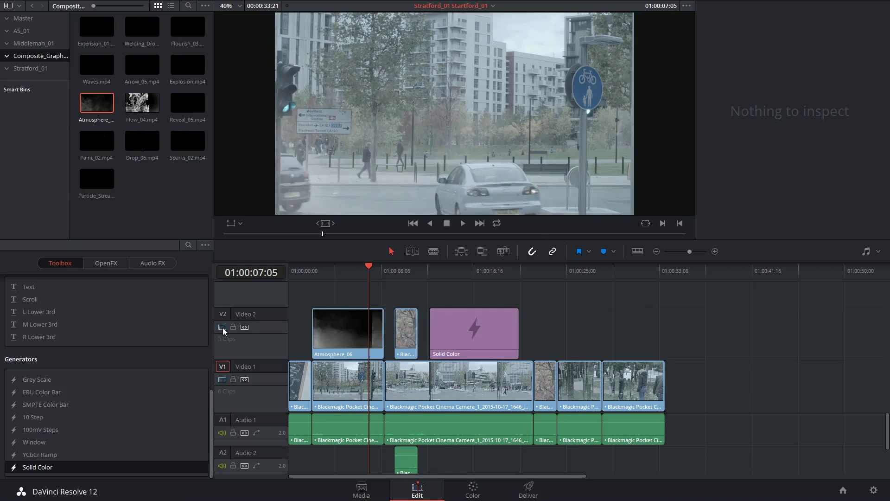
{"action": "left_click", "coordinate": [222, 328]}
{"action": "left_click", "coordinate": [223, 327]}
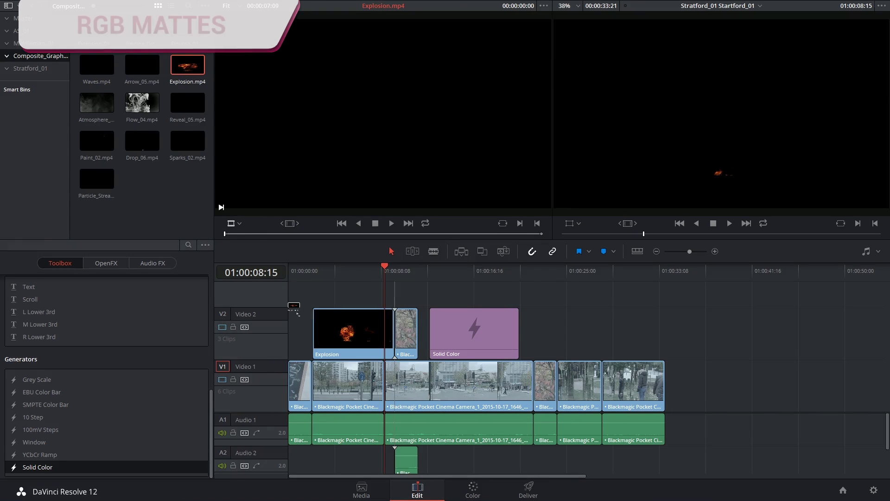
Use the Explosion clip on Video 2 and trim its end by 20 frames.
{"action": "left_click", "coordinate": [359, 280]}
{"action": "left_click", "coordinate": [367, 338]}
{"action": "left_click", "coordinate": [764, 19]}
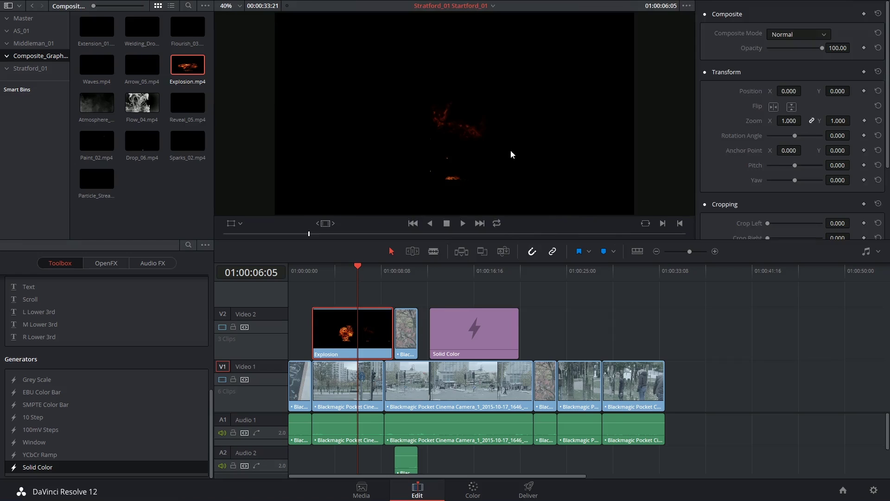
{"action": "left_click_drag", "start_coordinate": [392, 327], "coordinate": [383, 327]}
{"action": "left_click", "coordinate": [371, 327]}
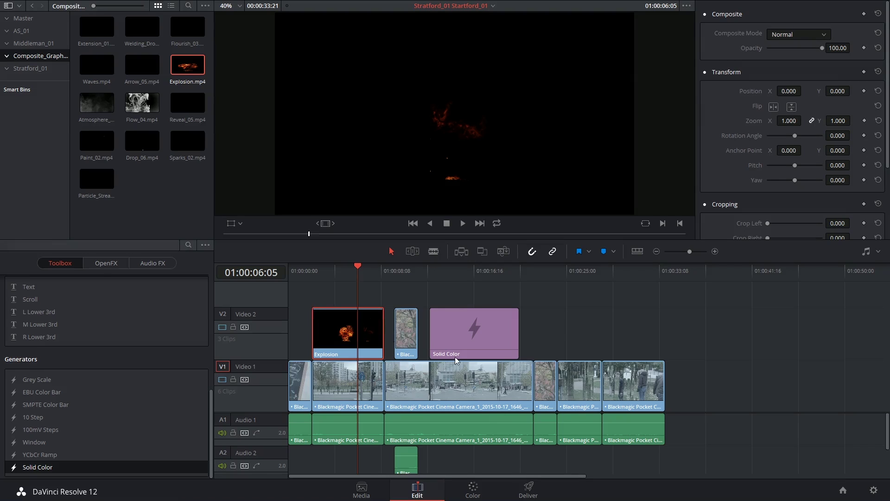
Set the explosion's composite mode to Screen and view the fireball frame.
{"action": "left_click", "coordinate": [797, 34]}
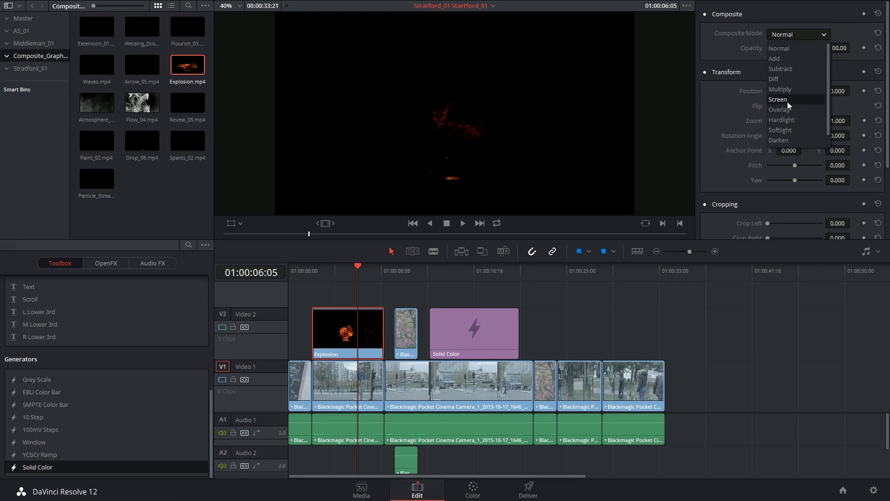
{"action": "left_click", "coordinate": [787, 104]}
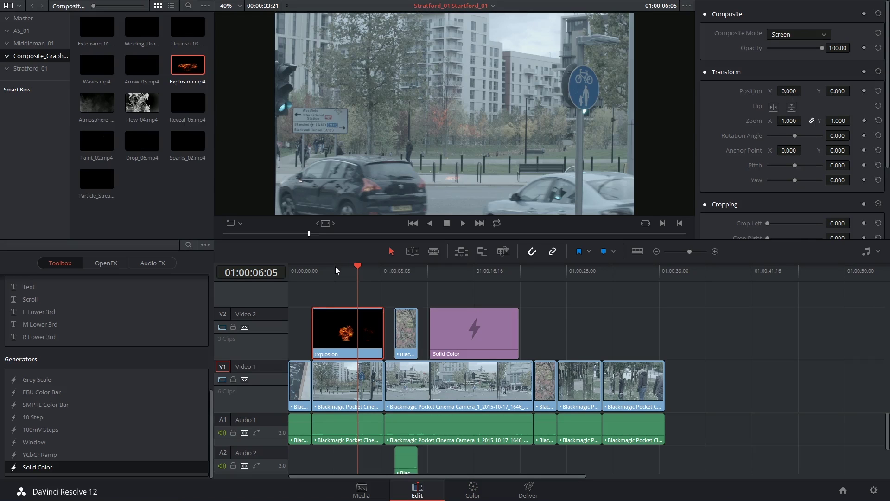
{"action": "mouse_move", "coordinate": [345, 273]}
{"action": "left_mouse_down"}
{"action": "mouse_move", "coordinate": [323, 275]}
{"action": "mouse_move", "coordinate": [334, 281]}
{"action": "left_mouse_up"}
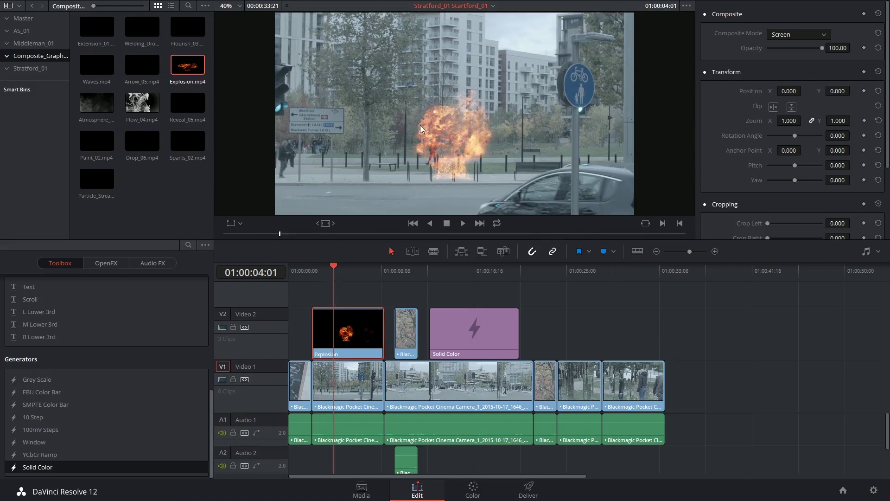
Try Overlay, Softlight and Hardlight on the explosion, settle on Add, and scrub to check.
{"action": "left_click", "coordinate": [787, 36]}
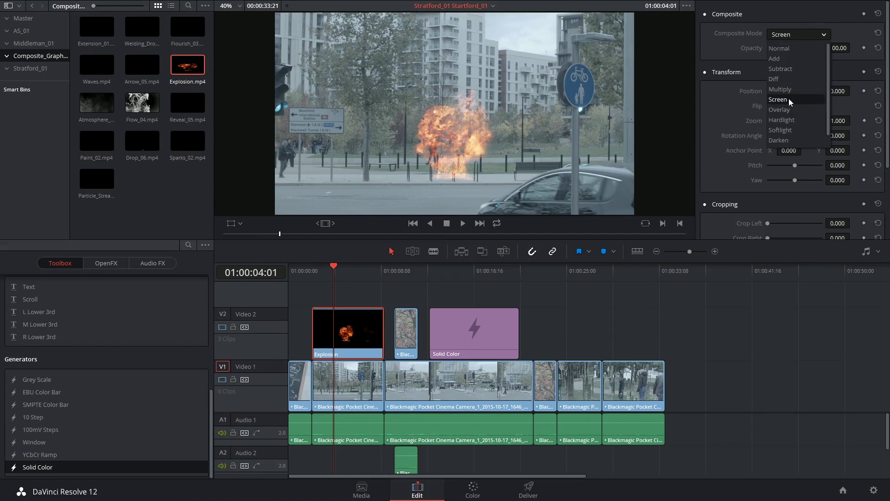
{"action": "left_click", "coordinate": [790, 110]}
{"action": "left_click", "coordinate": [794, 36]}
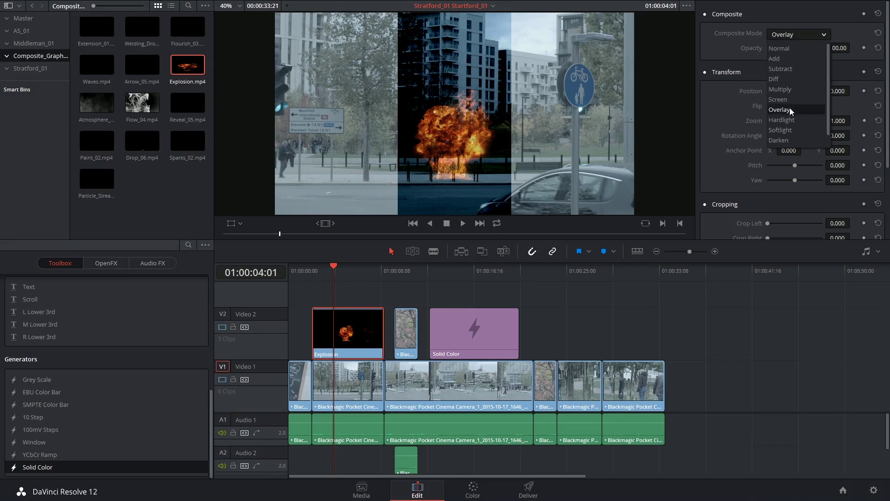
{"action": "left_click", "coordinate": [783, 130]}
{"action": "left_click", "coordinate": [795, 36]}
{"action": "left_click", "coordinate": [788, 120]}
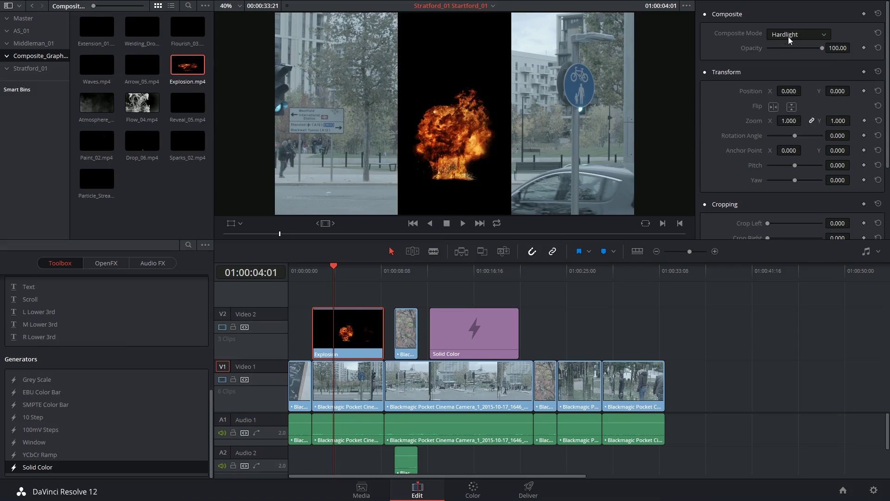
{"action": "left_click", "coordinate": [791, 36]}
{"action": "left_click", "coordinate": [786, 49]}
{"action": "left_click", "coordinate": [787, 36]}
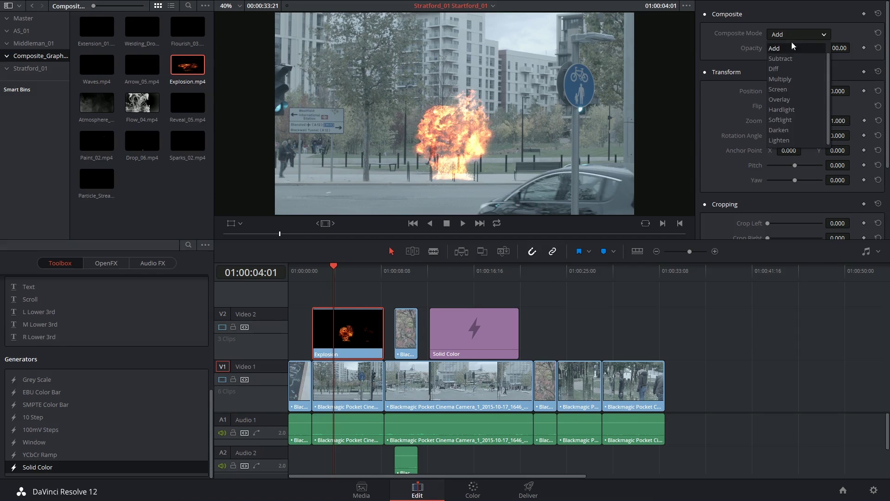
{"action": "left_click", "coordinate": [789, 50]}
{"action": "mouse_move", "coordinate": [319, 273]}
{"action": "left_mouse_down"}
{"action": "mouse_move", "coordinate": [338, 271]}
{"action": "mouse_move", "coordinate": [328, 277]}
{"action": "left_mouse_up"}
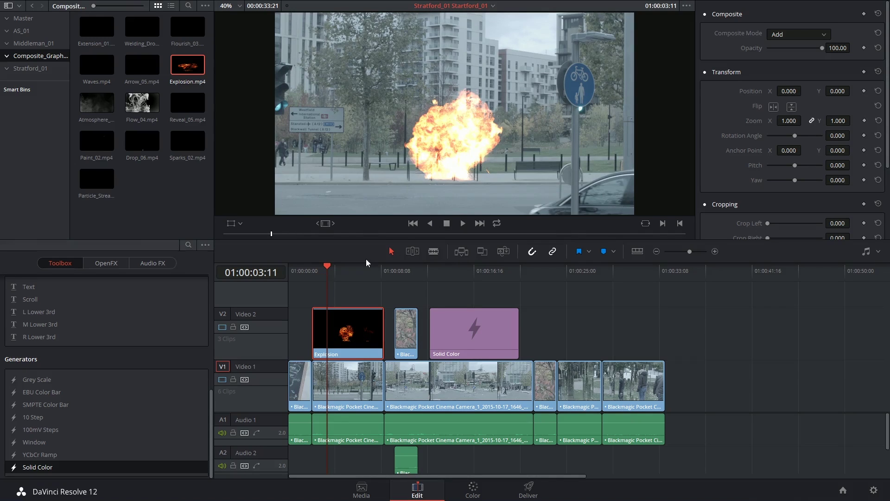
Lower the Explosion clip's opacity to 56.78 and scrub through the fireball to review.
{"action": "key", "text": "space"}
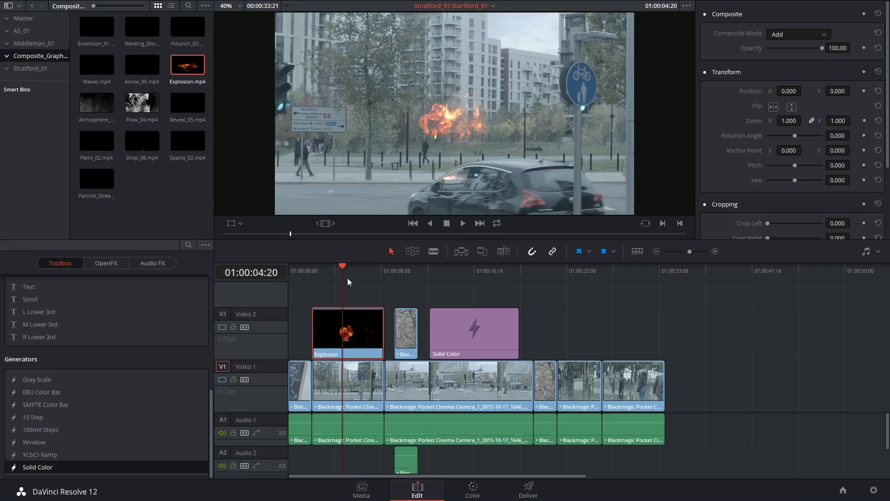
{"action": "left_click", "coordinate": [332, 273]}
{"action": "left_click_drag", "start_coordinate": [822, 48], "coordinate": [799, 52]}
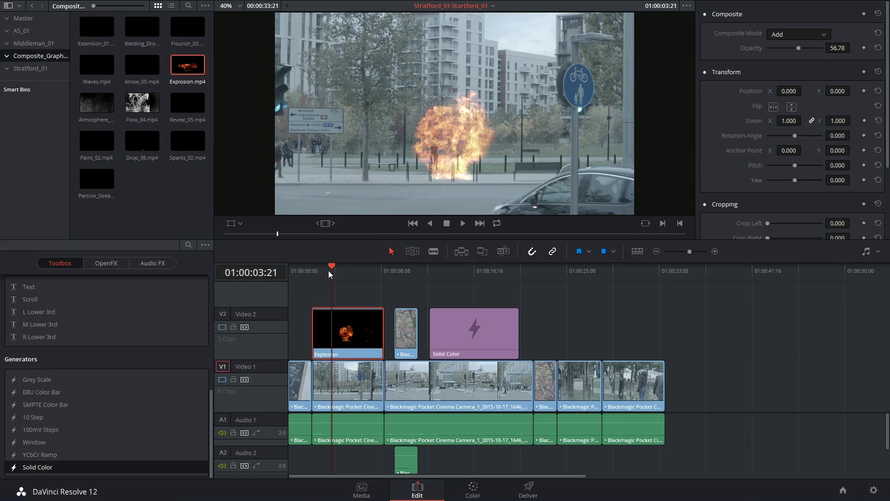
{"action": "mouse_move", "coordinate": [330, 274]}
{"action": "left_mouse_down"}
{"action": "mouse_move", "coordinate": [343, 273]}
{"action": "mouse_move", "coordinate": [336, 280]}
{"action": "left_mouse_up"}
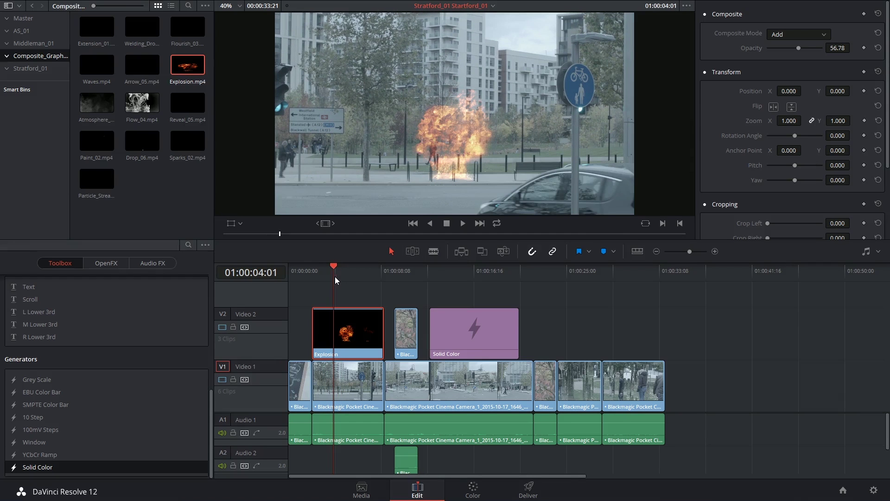